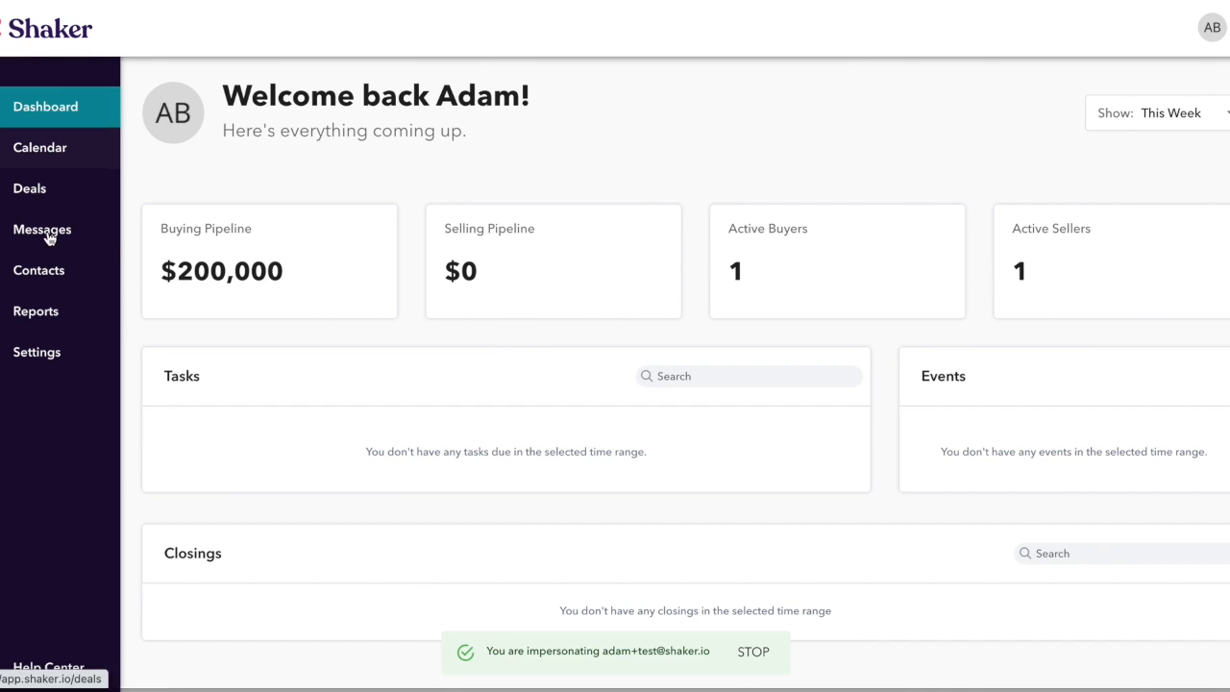
- Open Settings and show the Vendors tab of the Collaborators page
click(38, 370)
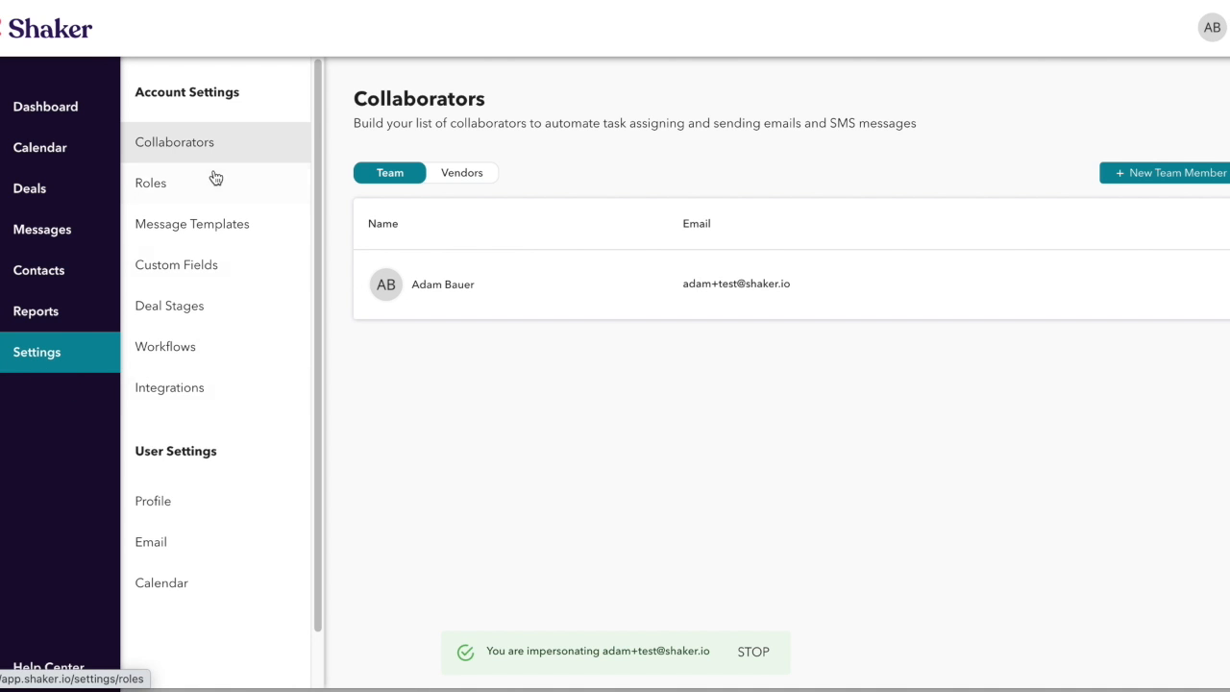
click(453, 181)
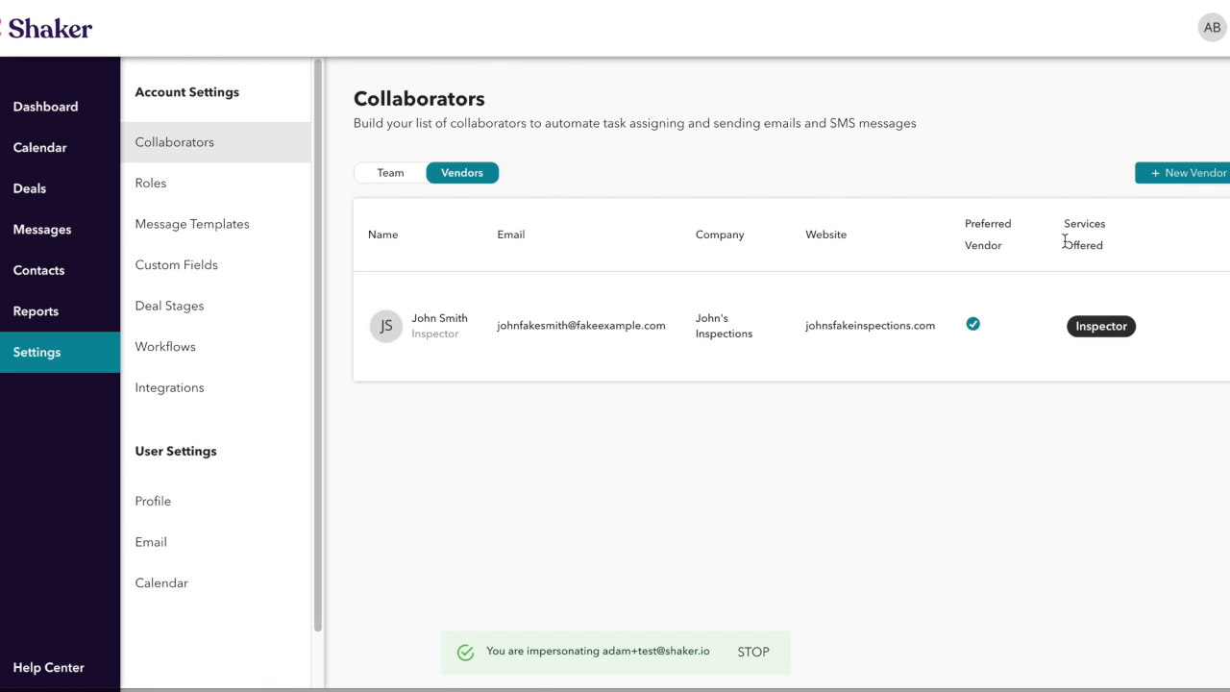
- Start a new vendor and enter the vendor's first and last name
click(1190, 178)
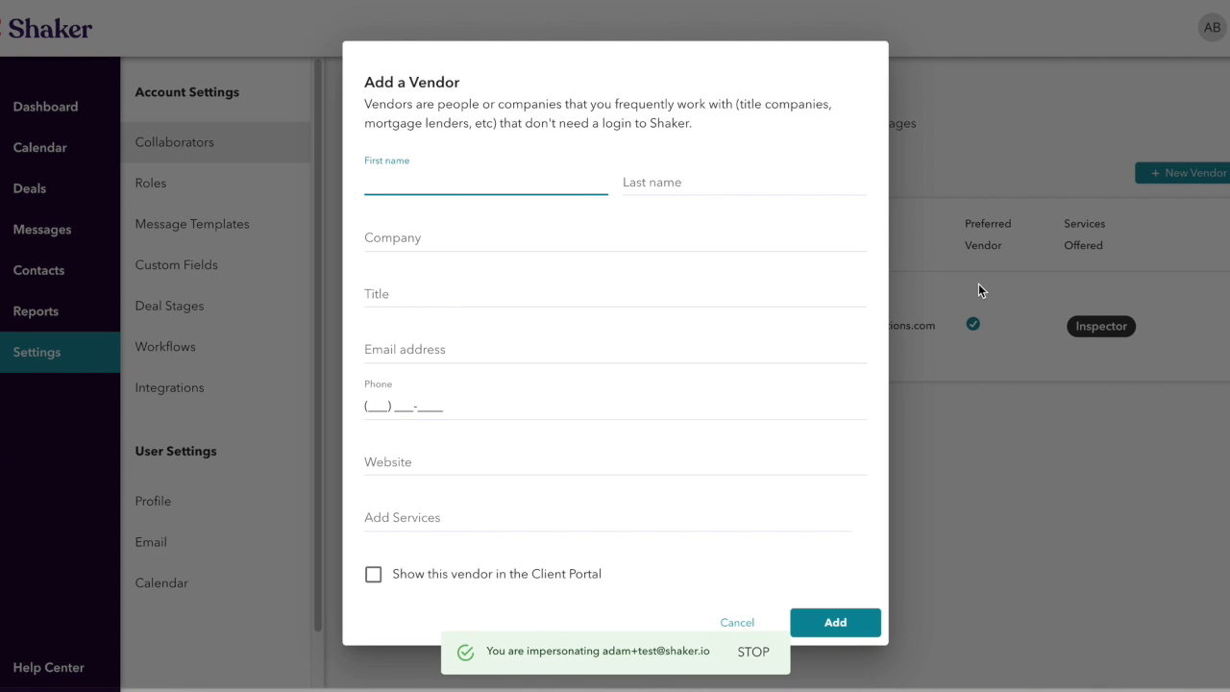
key(Tab)
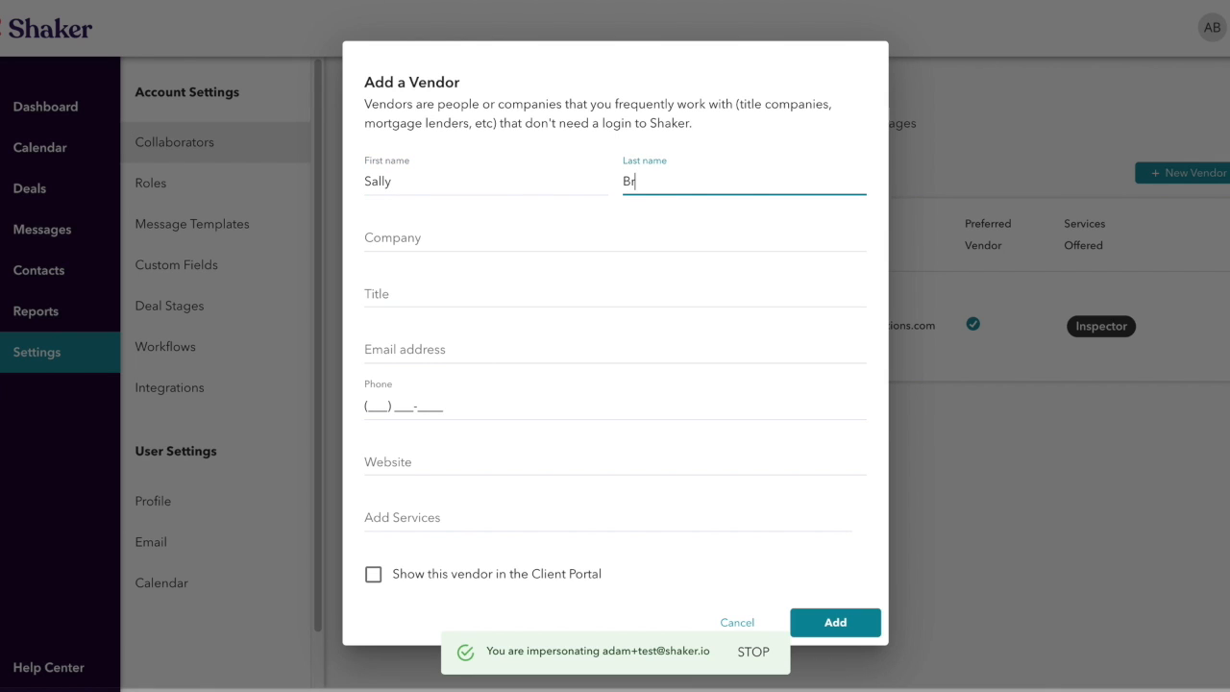
- Fill in the plumbing company name, title Plumber and the vendor's e-mail address
click(561, 230)
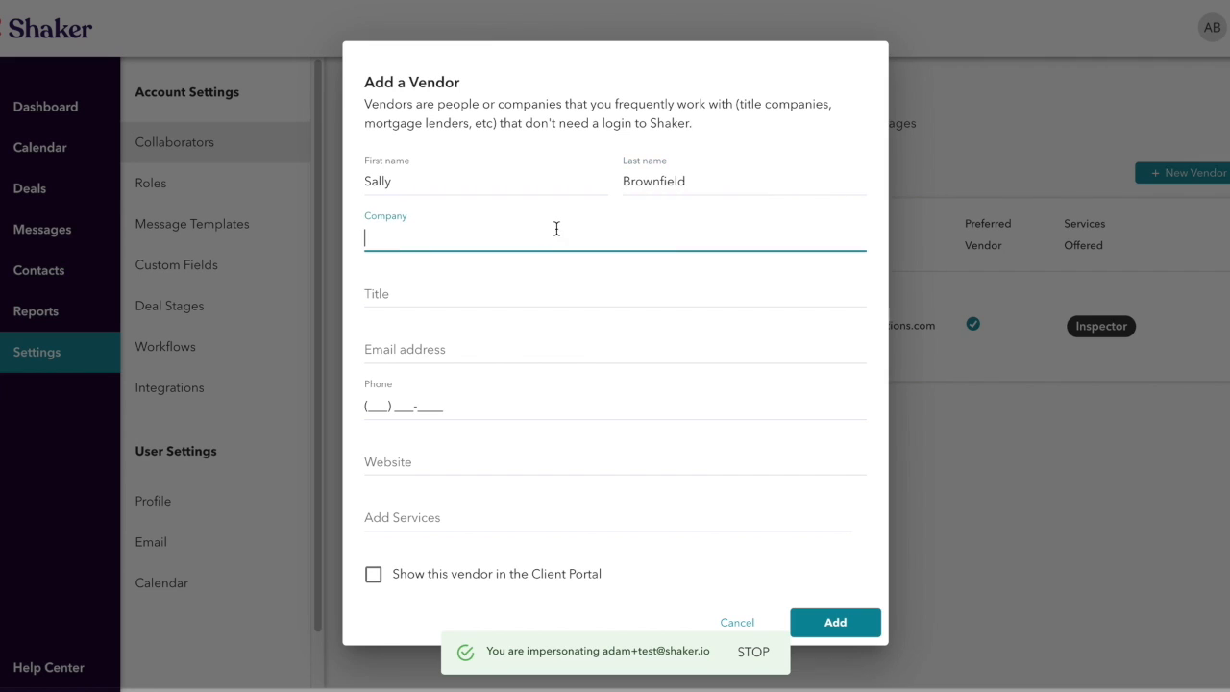
text(Sally's Plumbing)
click(465, 291)
text(Plumb)
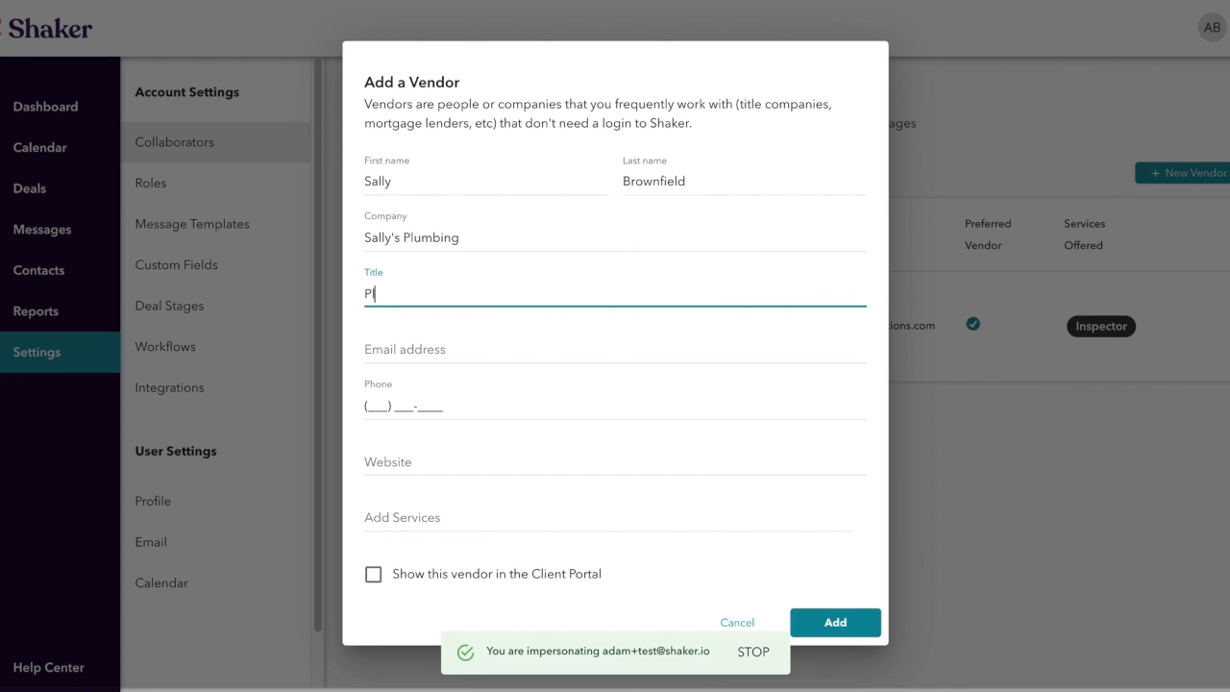
text(er)
click(517, 353)
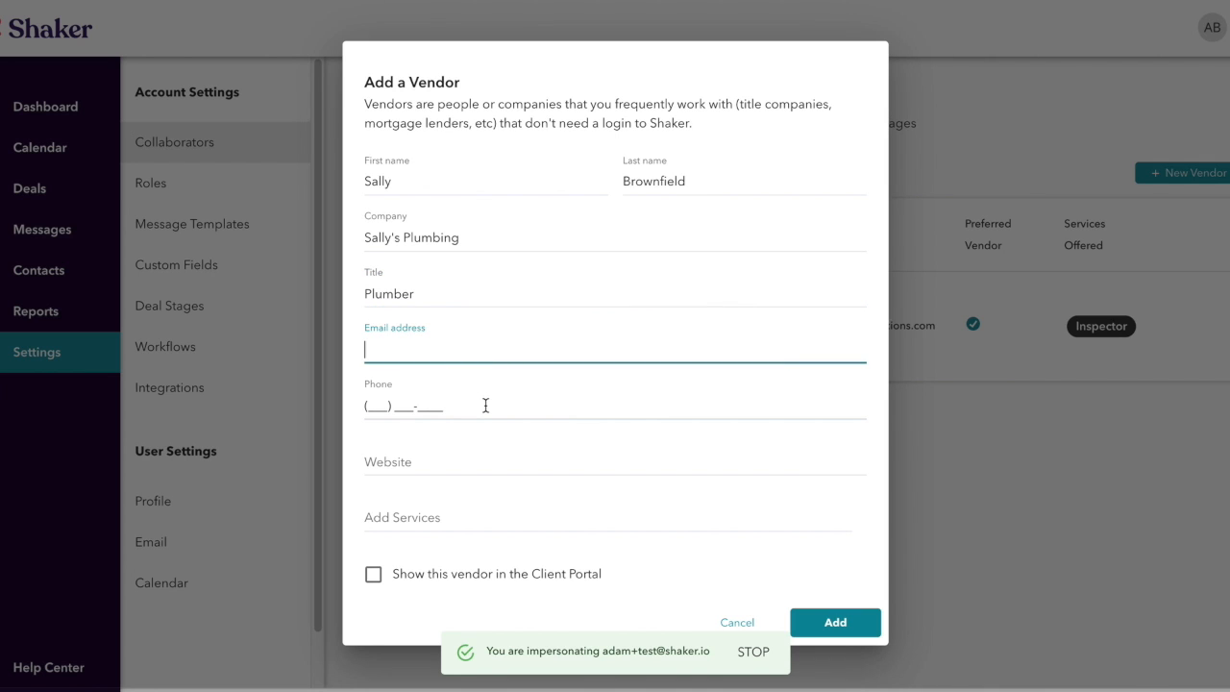
text(sallyfaketest@test.com)
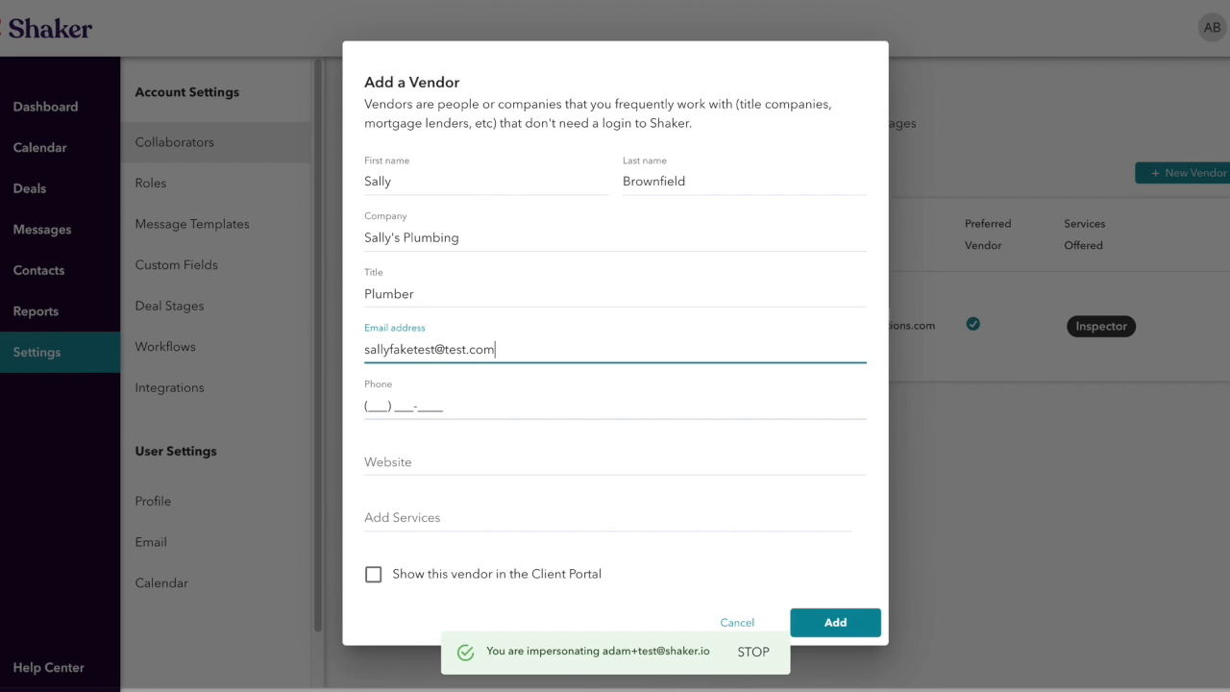
click(380, 411)
- Enter the vendor's phone number and the company's website address
text(555) 5)
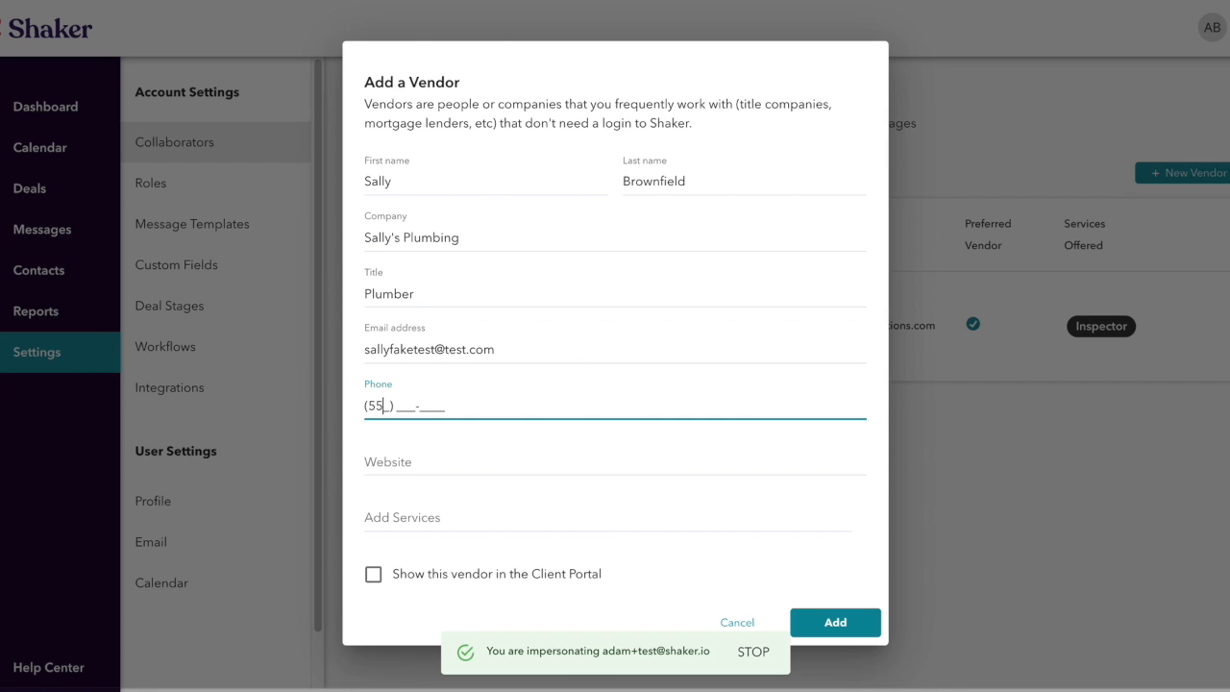
text(55-5555)
click(429, 454)
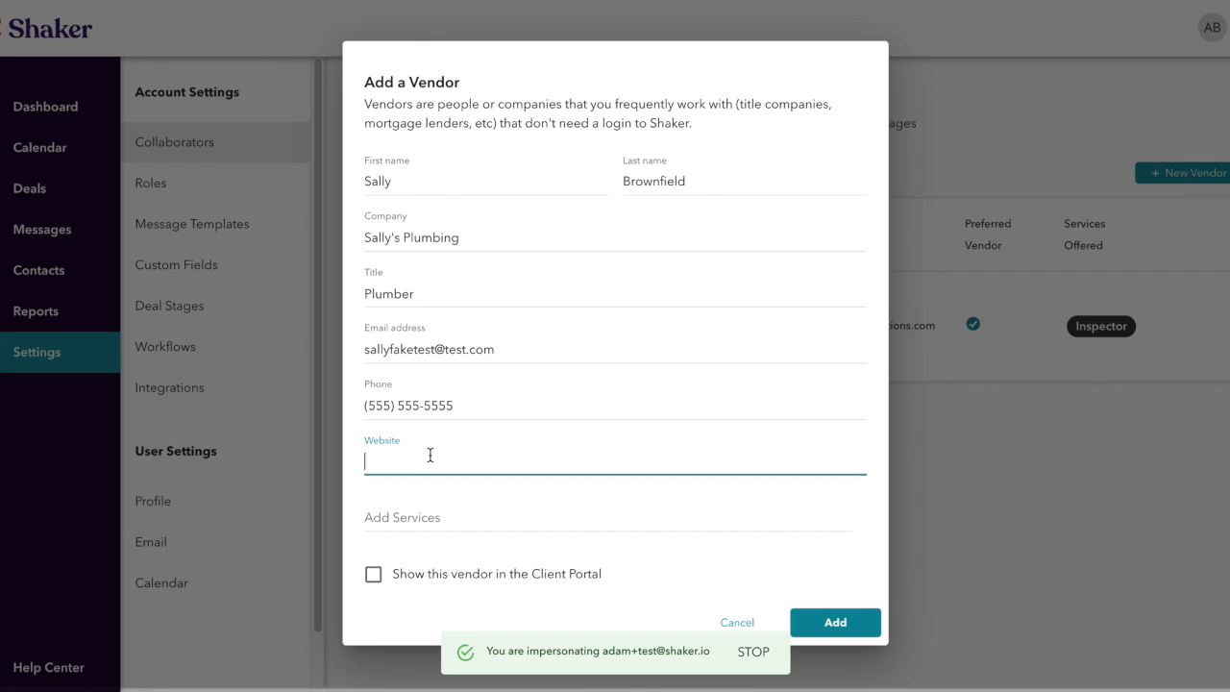
text(s)
key(BackSpace)
text(www.sallysplumbing.com)
- Add Plumbing as a new service the vendor offers
click(394, 511)
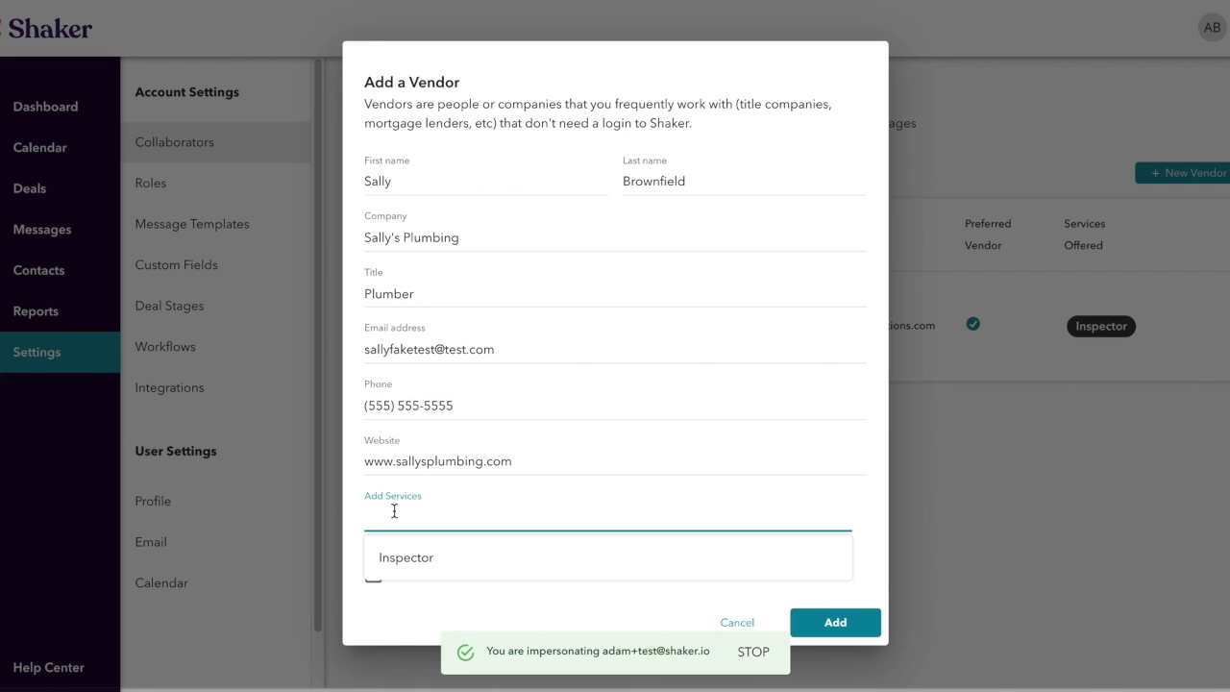
text(Plumbing)
click(467, 557)
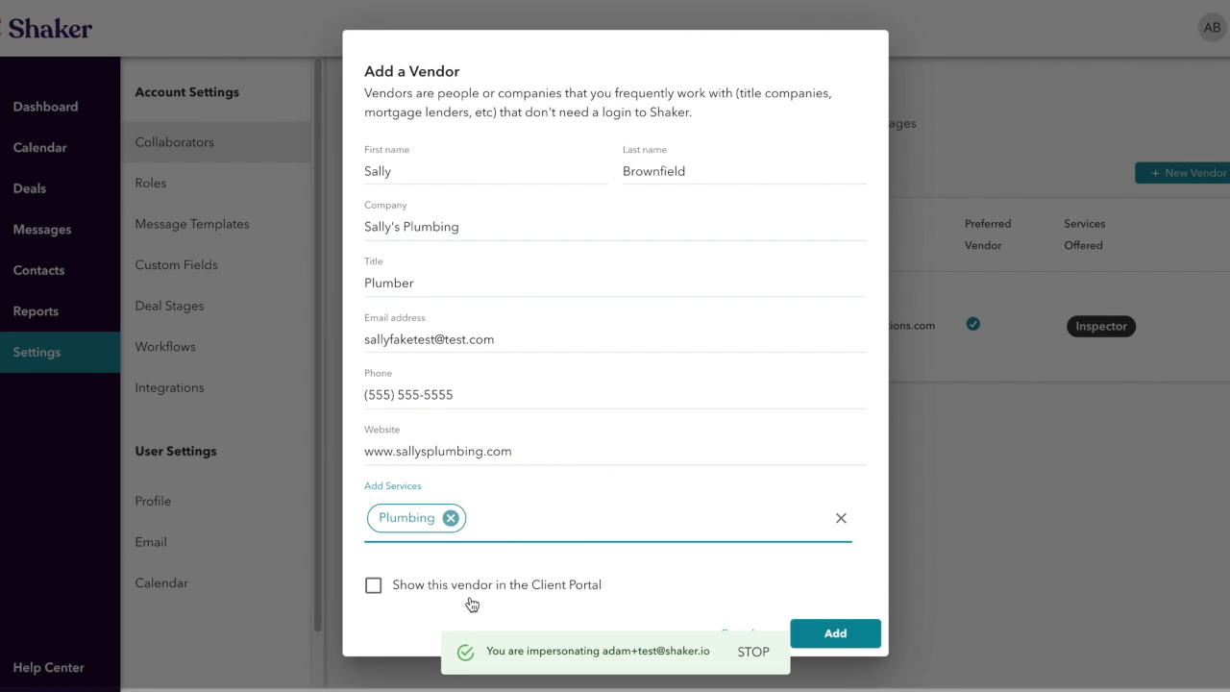
- Tick 'Show this vendor in the Client Portal' and save the new vendor
click(374, 588)
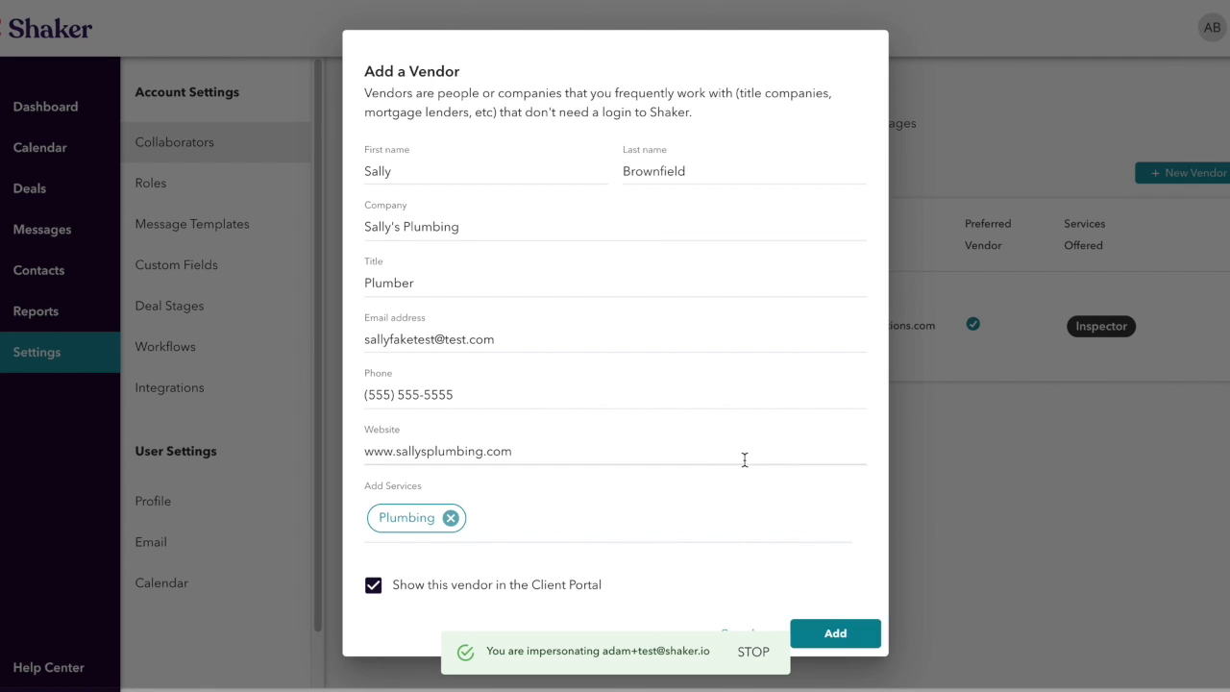
click(835, 634)
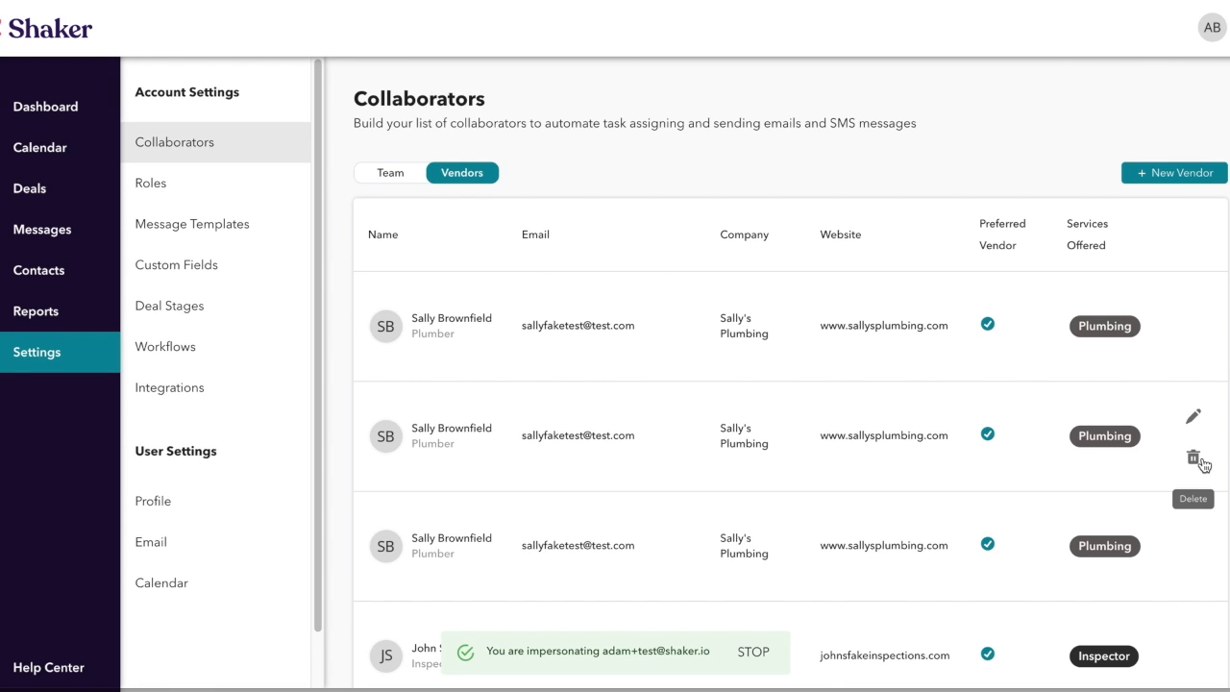
- Delete one duplicate plumbing vendor row from the vendor list
click(1194, 459)
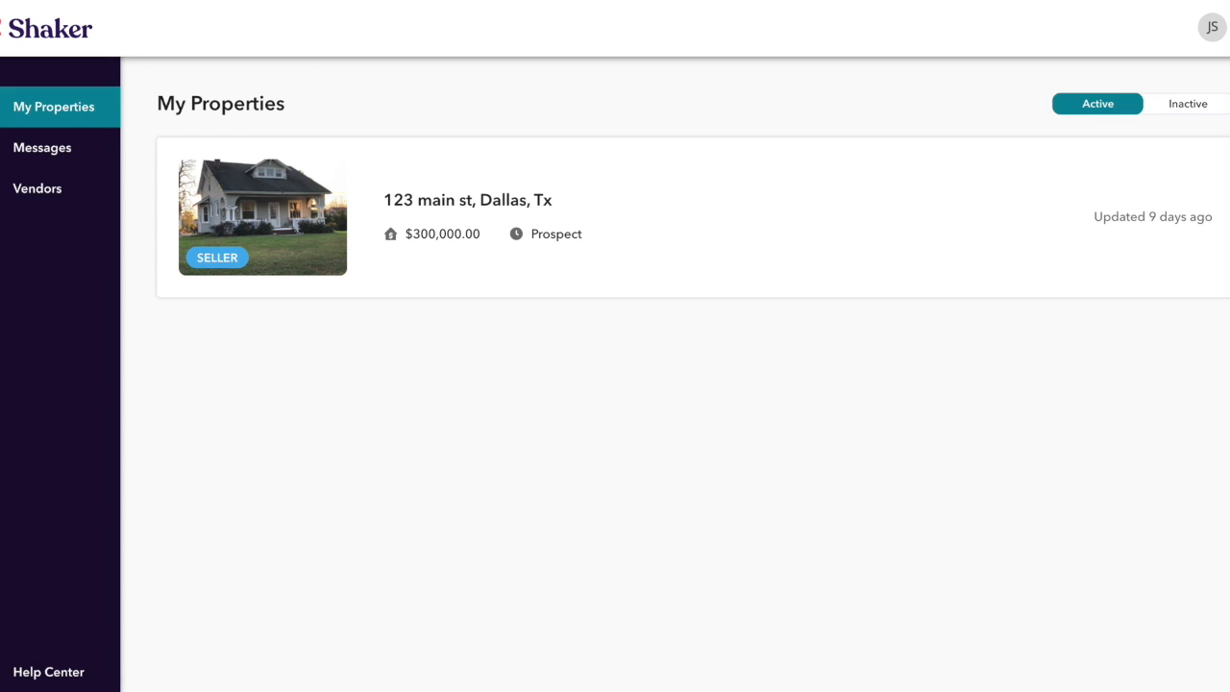
- Reload the client portal and view its Vendors page with the plumbing vendor card
key(super+r)
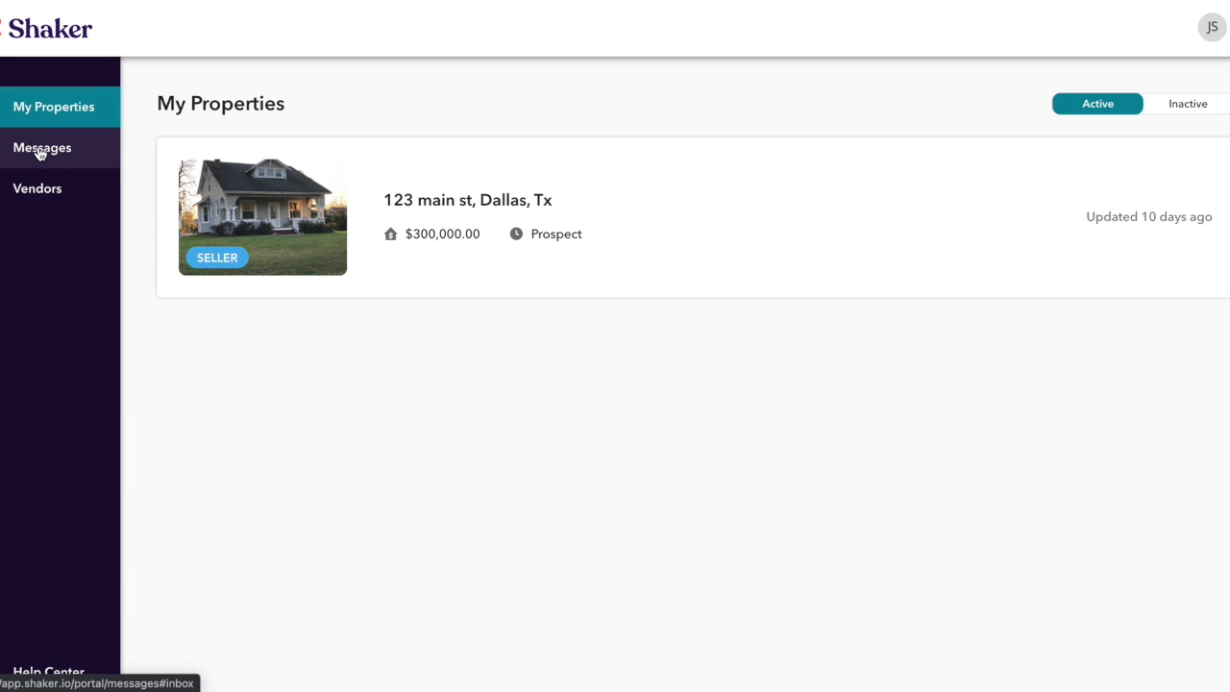
click(36, 193)
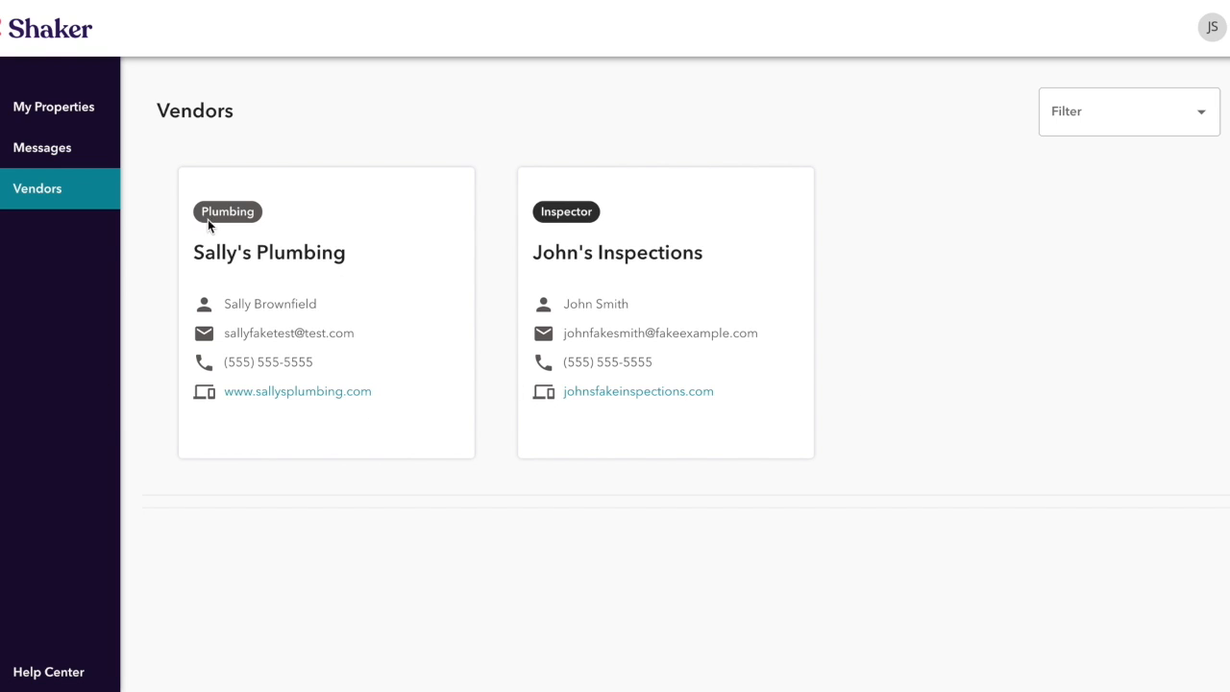
click(1180, 118)
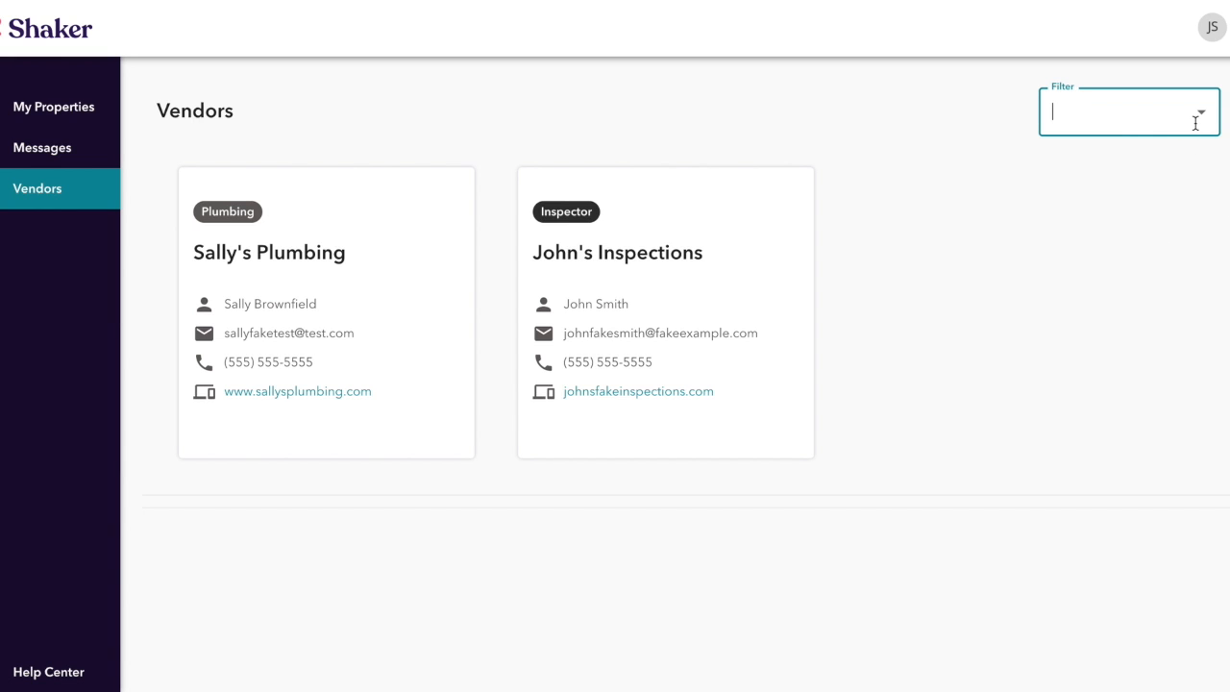
click(1201, 123)
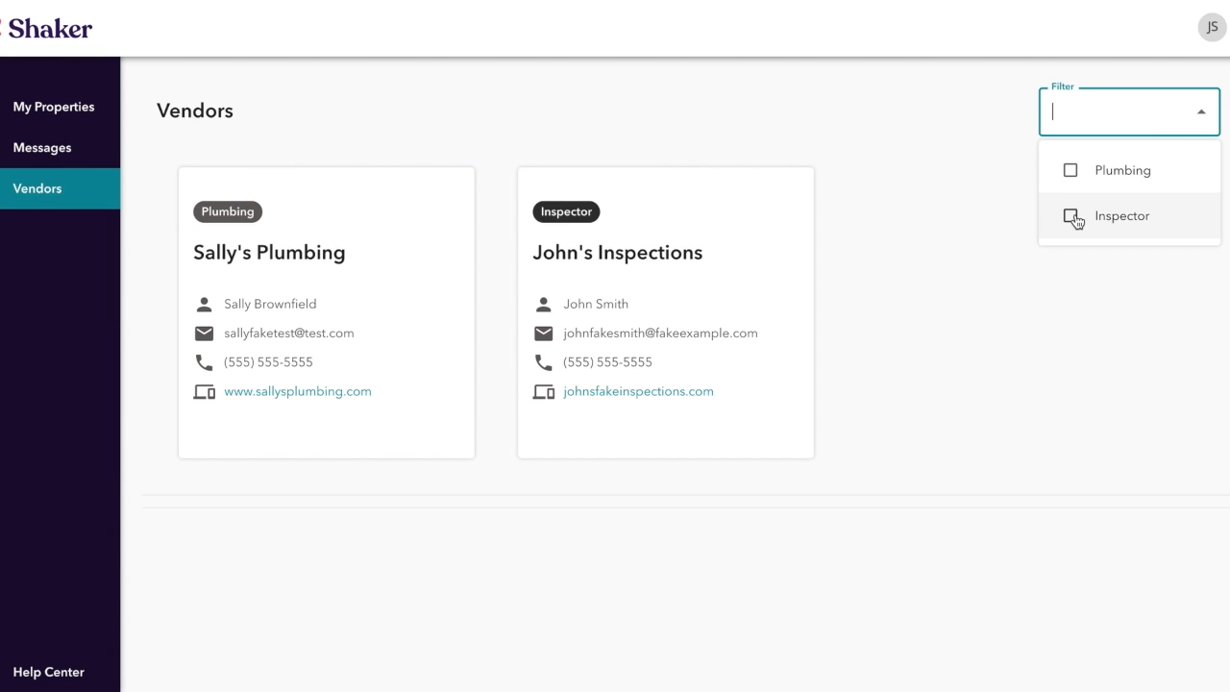
click(1070, 173)
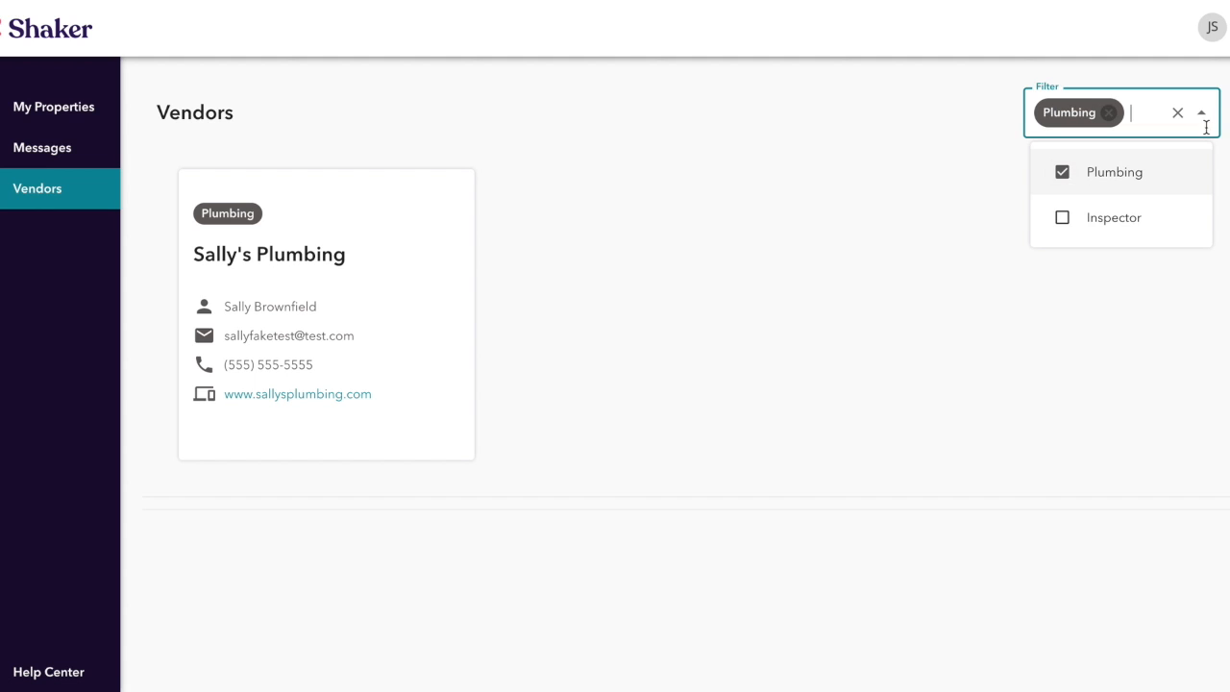
click(1111, 114)
click(1062, 216)
click(1063, 217)
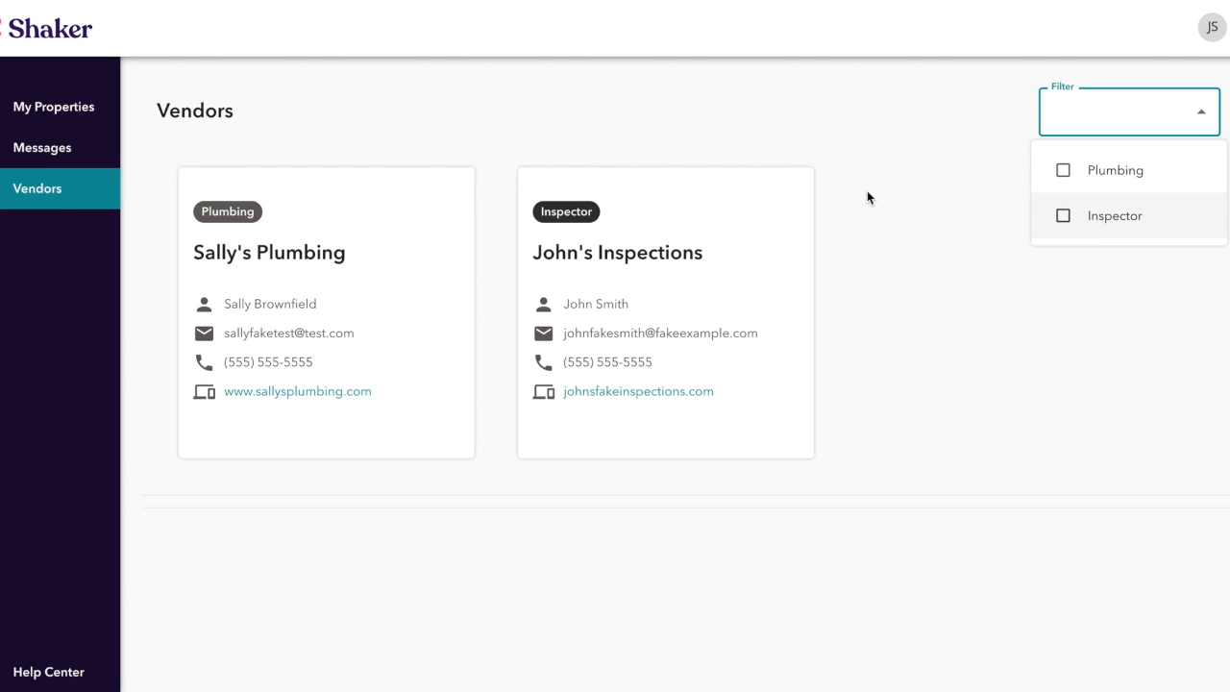